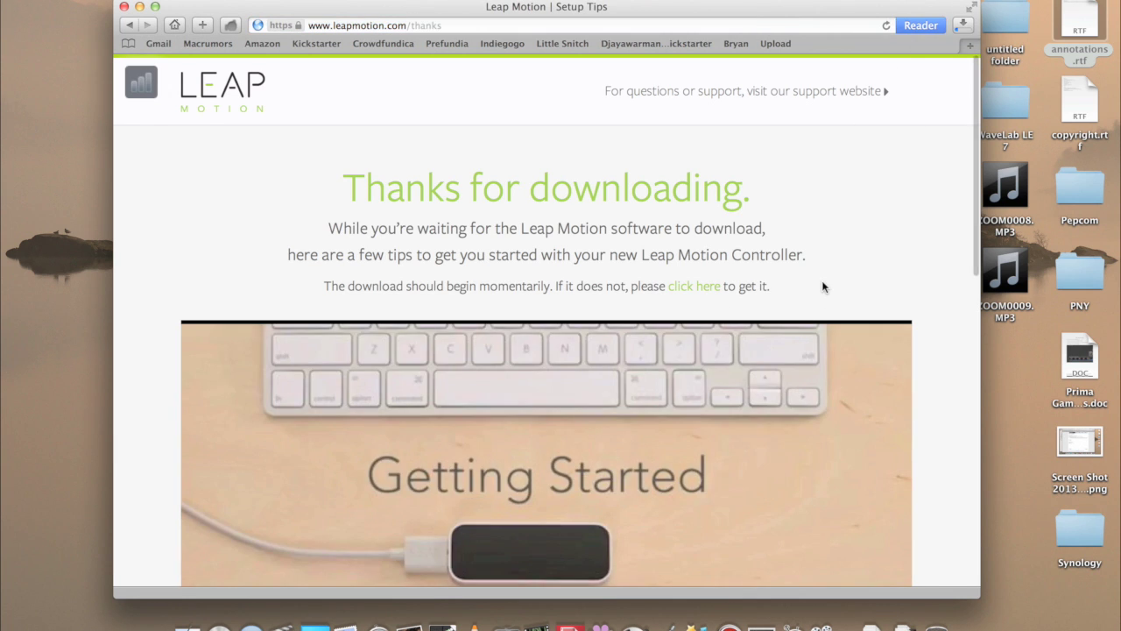
Mount the finished 81.4 MB Leap Motion disk image from Safari's Downloads list.
click(962, 25)
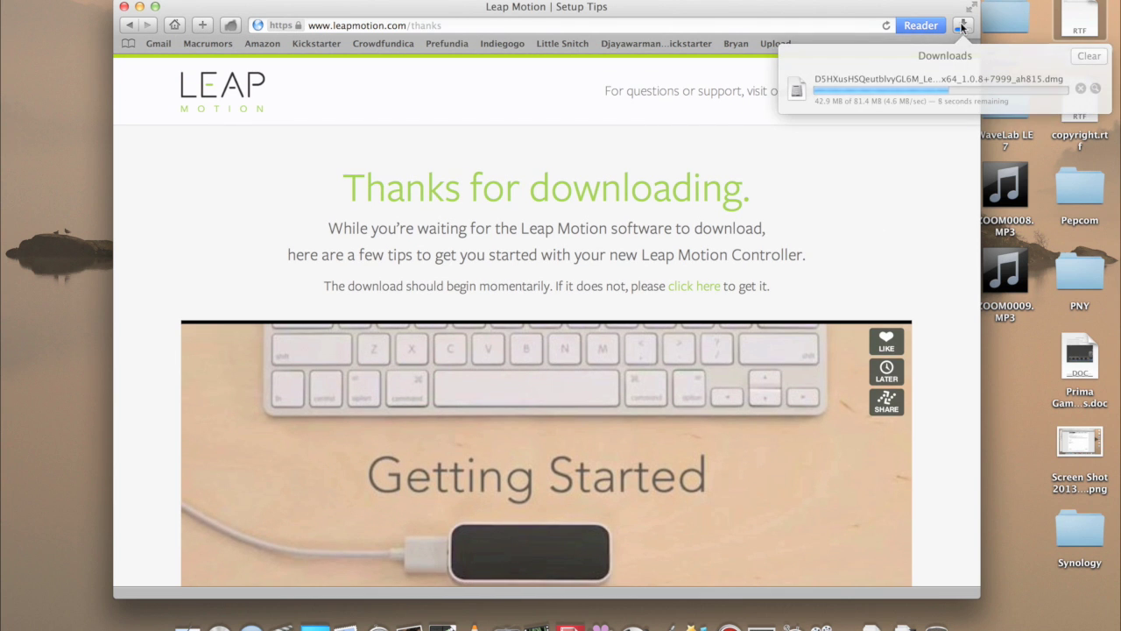
double_click(947, 82)
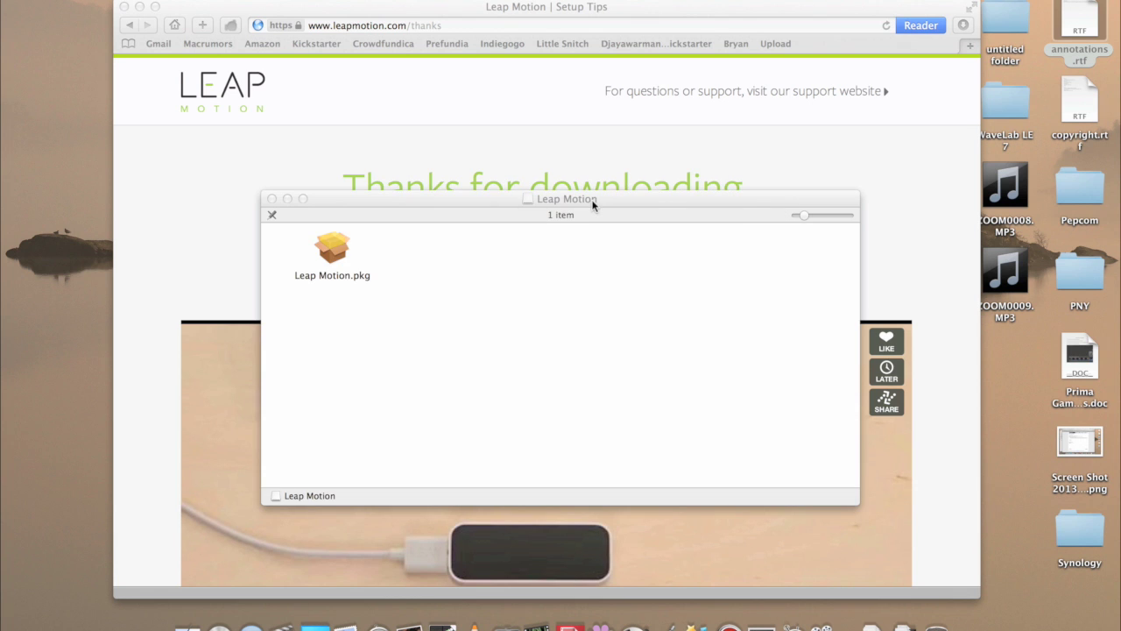
Launch Leap Motion.pkg and accept the software license agreement.
double_click(334, 254)
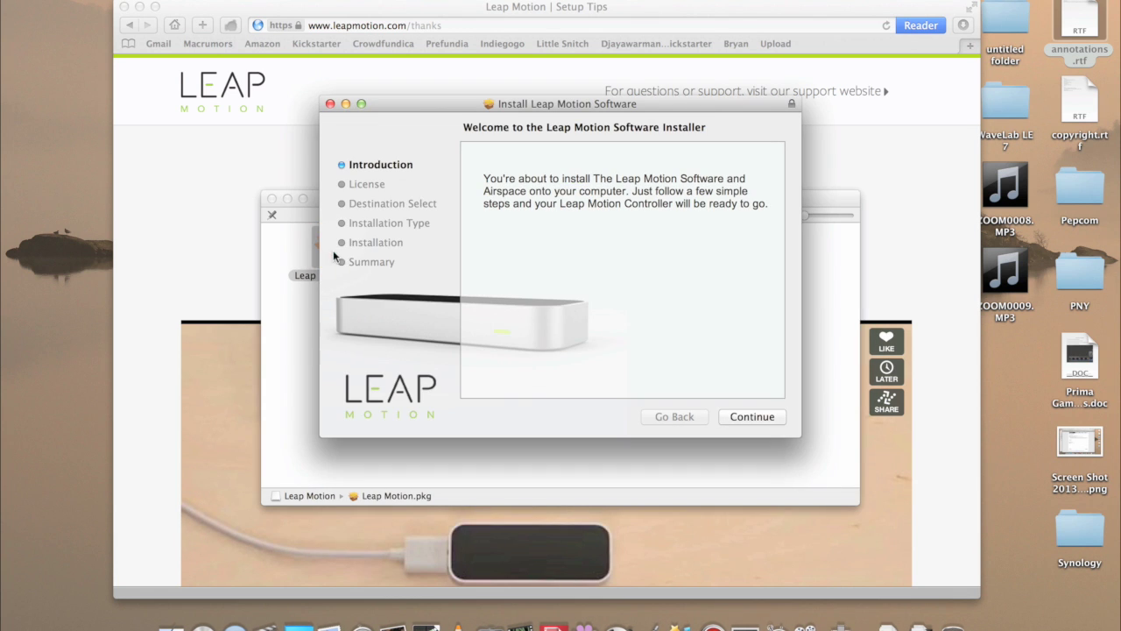
click(748, 417)
click(747, 417)
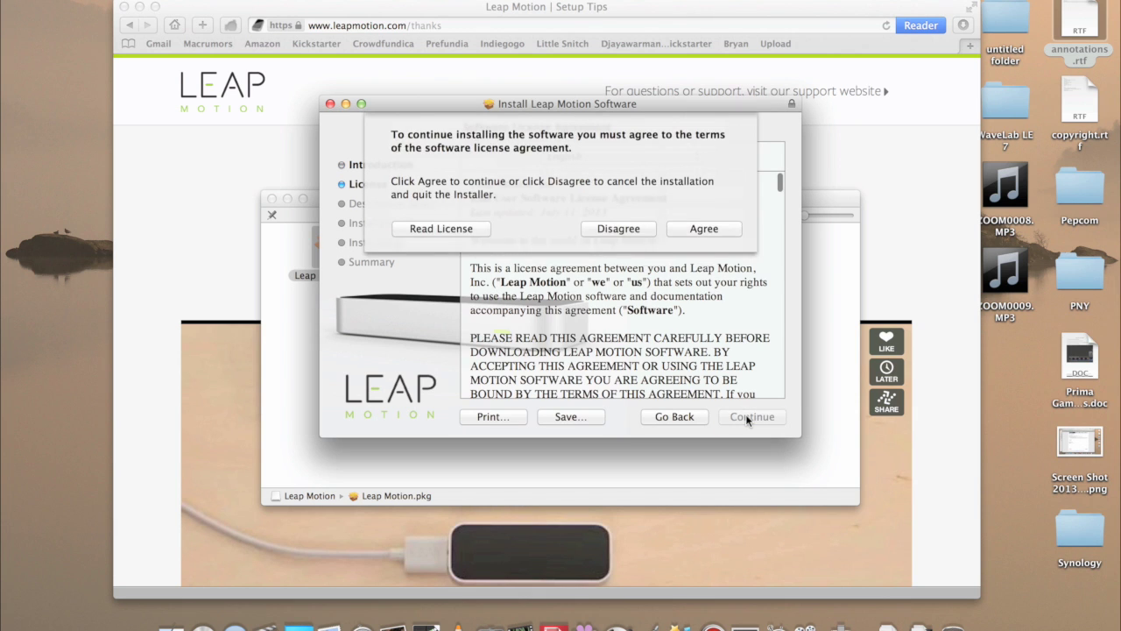
click(705, 230)
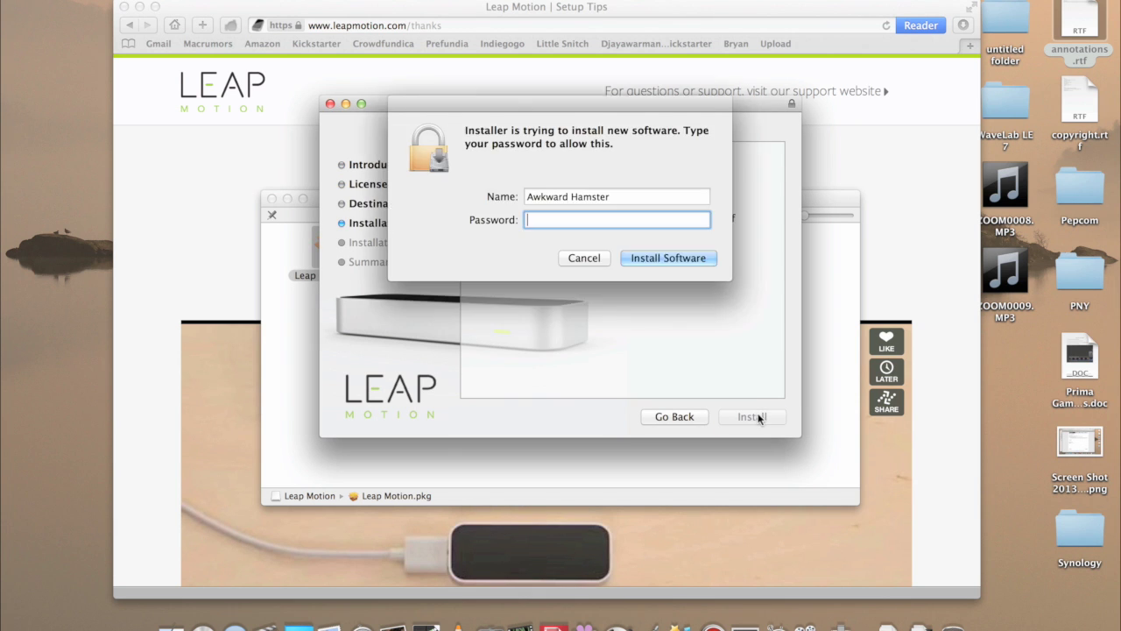
Authorize the standard install with the admin password, then close the installer after success.
text(•••••••)
text(••)
key(Return)
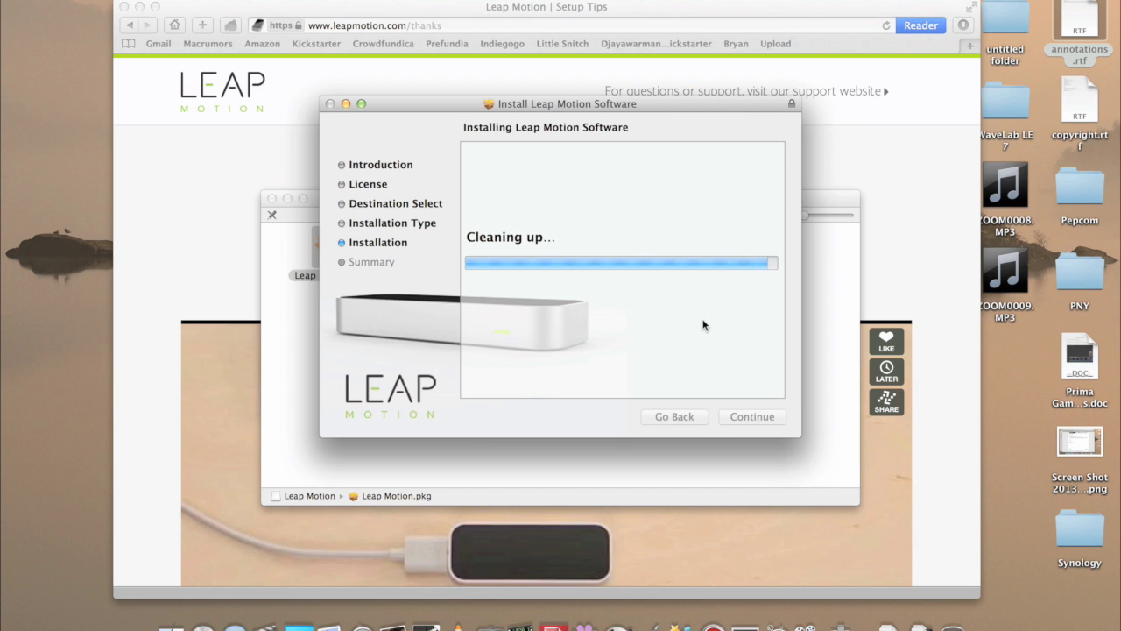
click(745, 417)
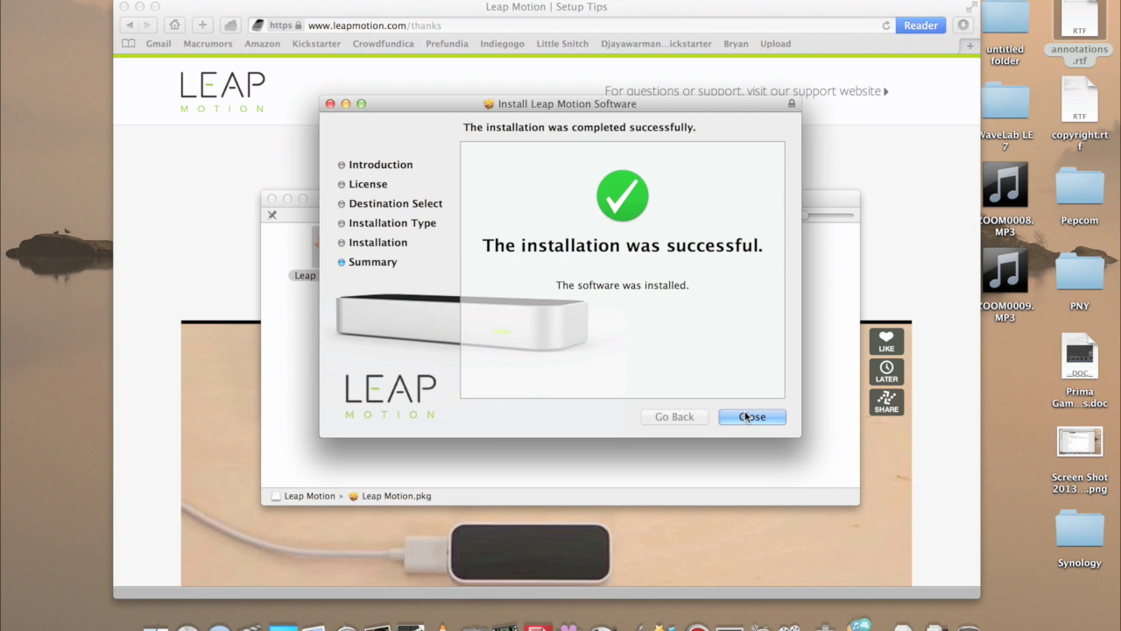